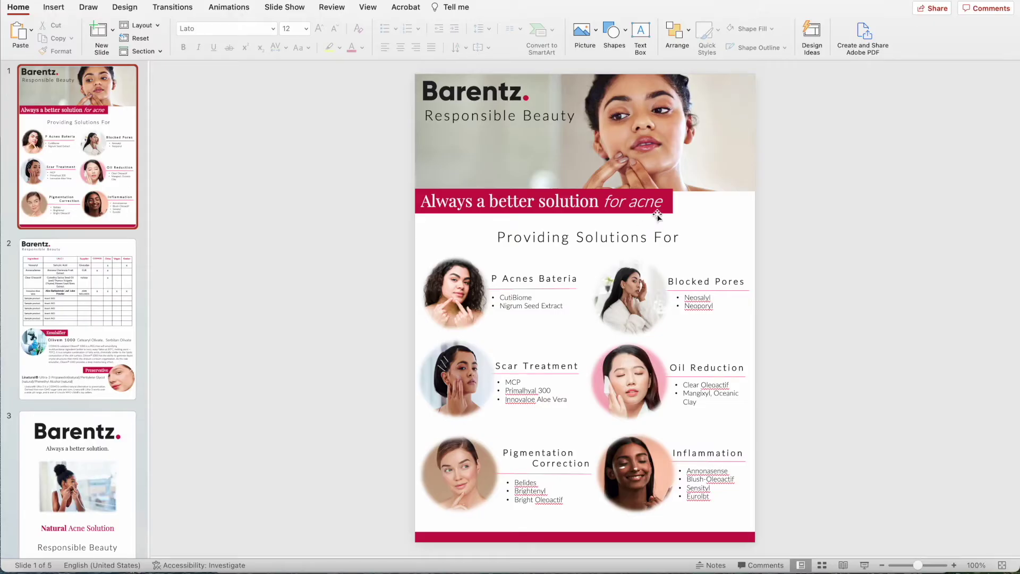
# - Replace the P Acnes Bateria heading text with 'Neg concern'
pyautogui.click(645, 204)
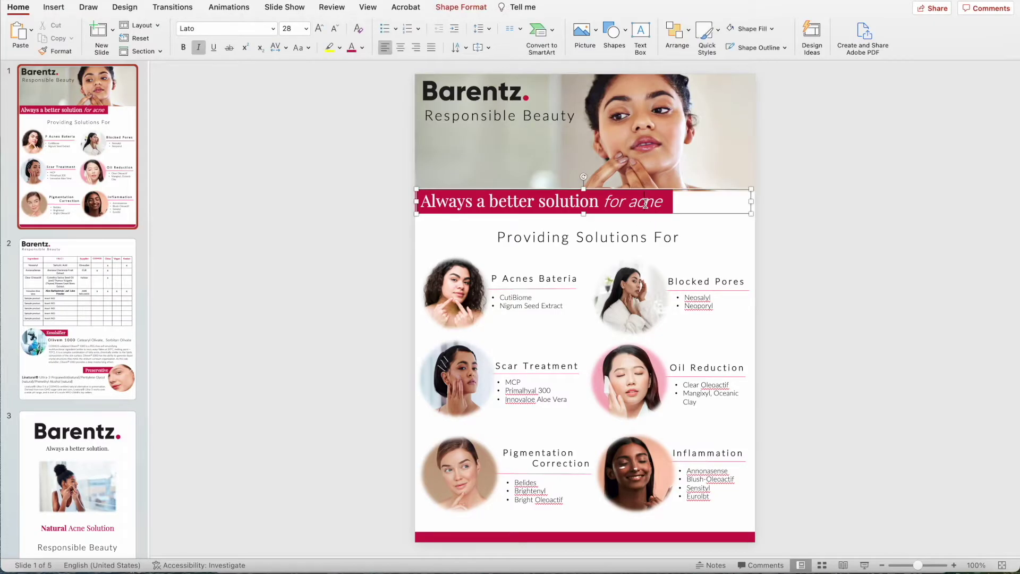
pyautogui.doubleClick(645, 203)
pyautogui.click(645, 204)
pyautogui.click(557, 264)
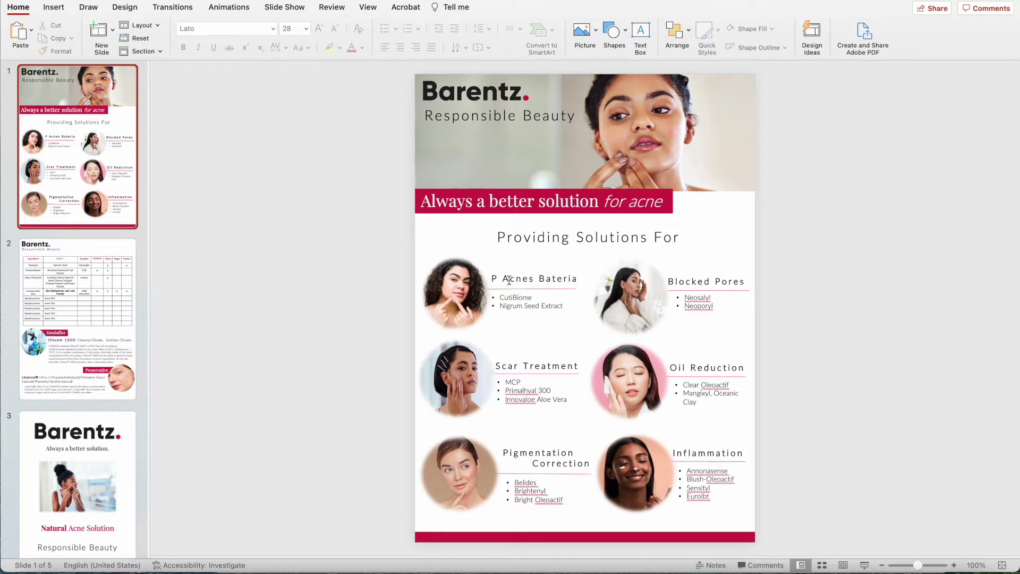
pyautogui.click(509, 280)
pyautogui.tripleClick(509, 280)
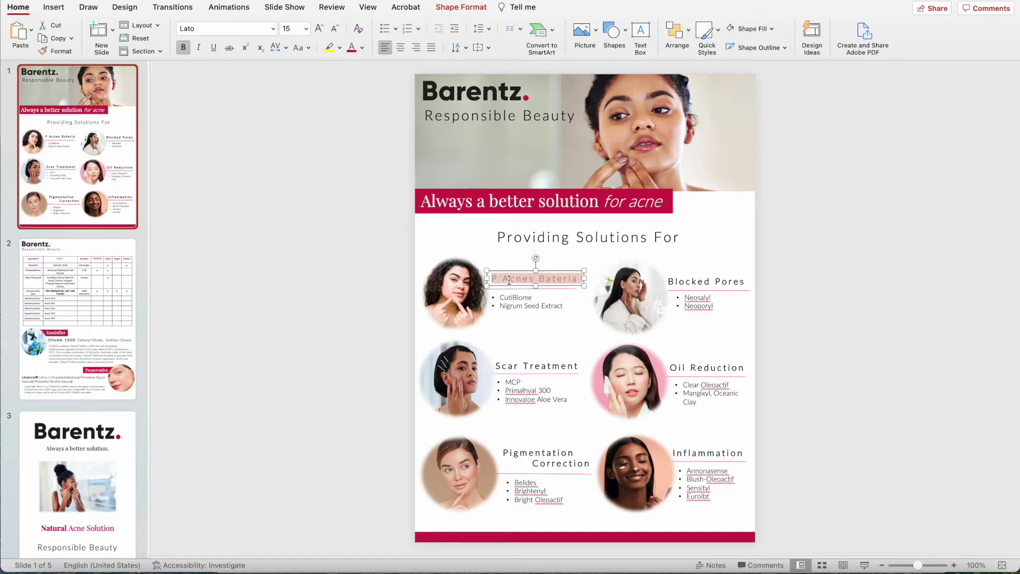
pyautogui.write('Neg concern')
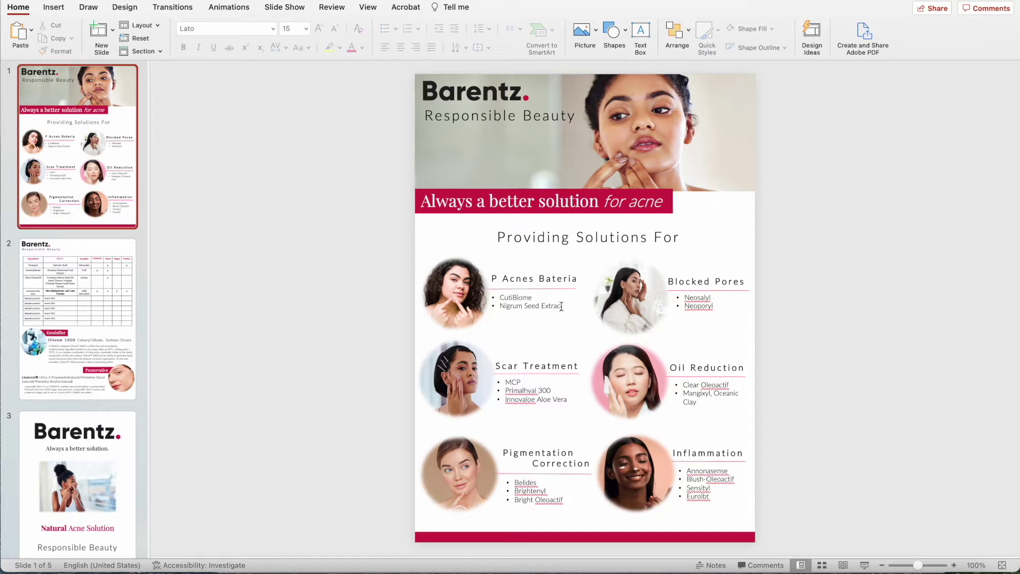
# - Undo an accidental deletion of the Nigrum Seed Extract bullet, then add an empty bullet below it
pyautogui.click(561, 306)
pyautogui.moveTo(561, 306); pyautogui.dragTo(509, 307)
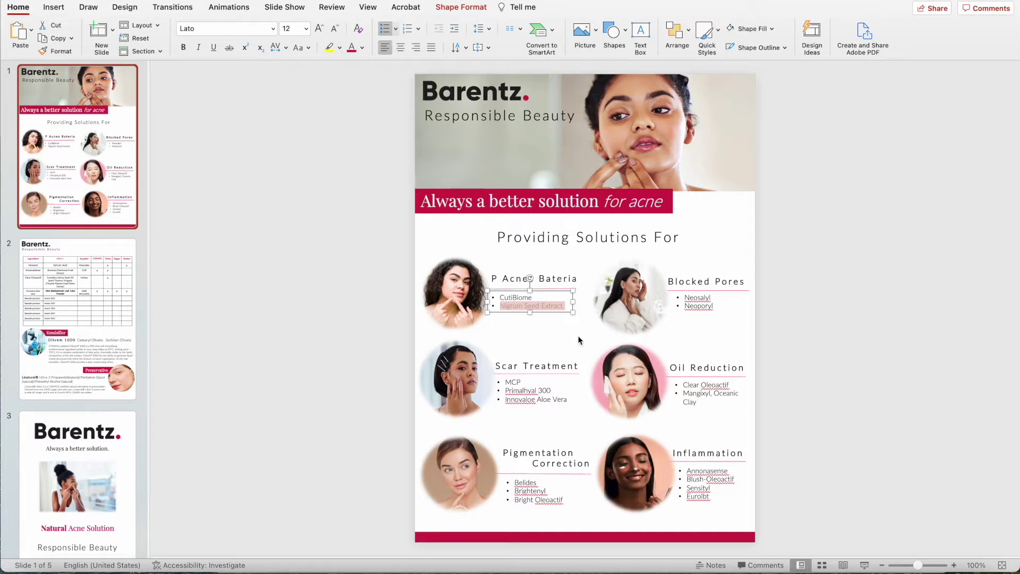
pyautogui.press('BackSpace')
pyautogui.click(369, 303)
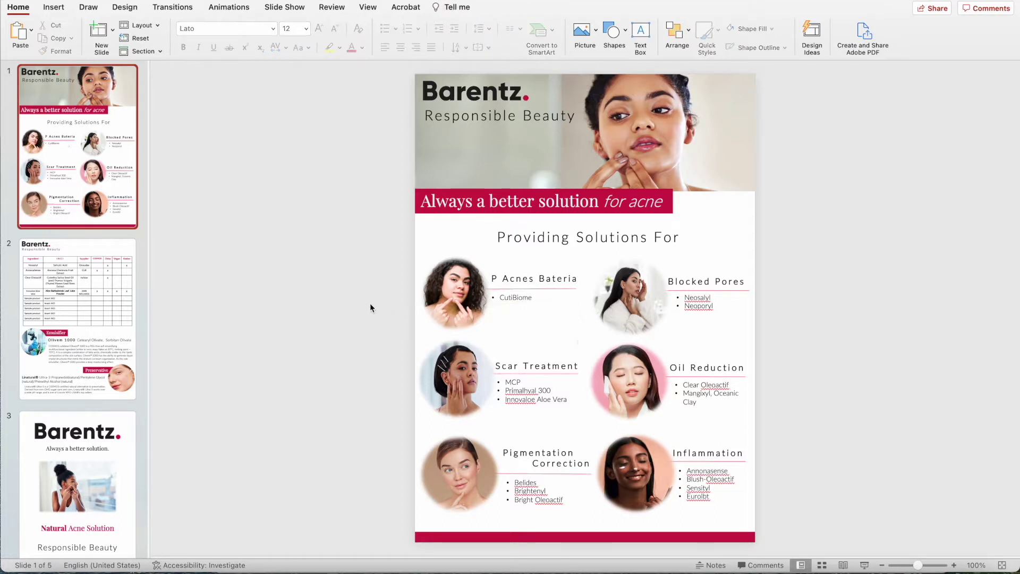
pyautogui.press('super+z')
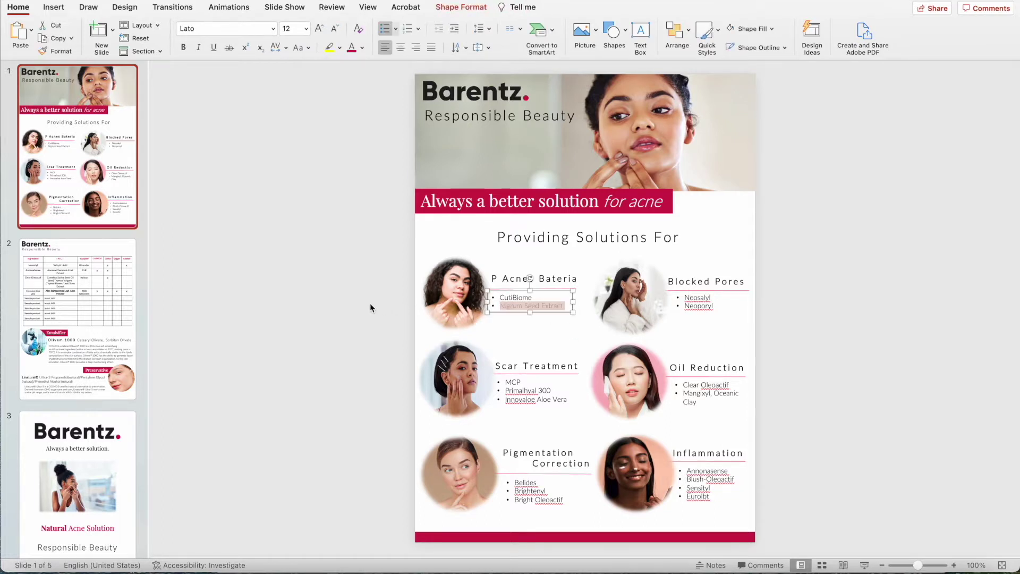
pyautogui.click(564, 309)
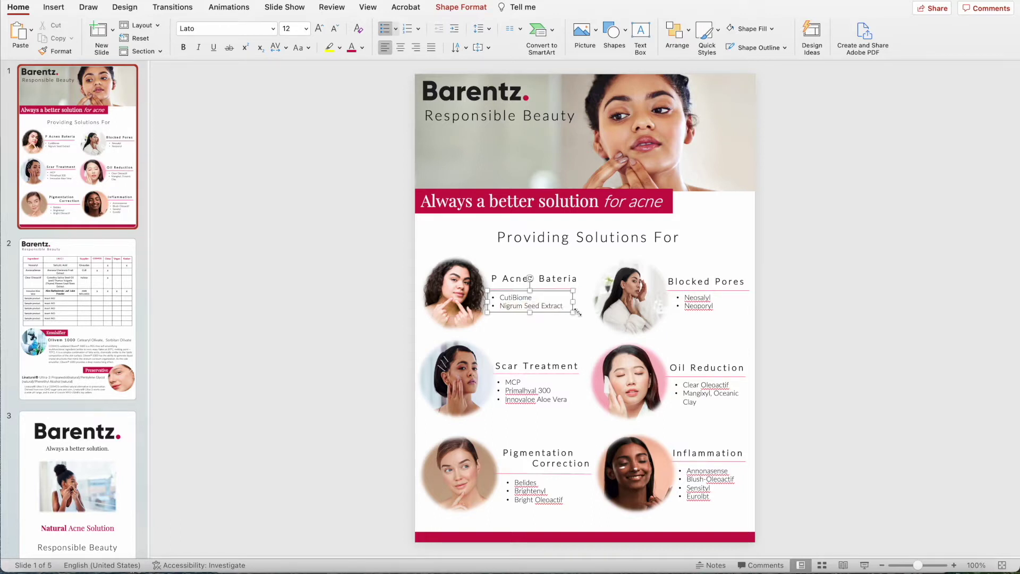
pyautogui.press('Return')
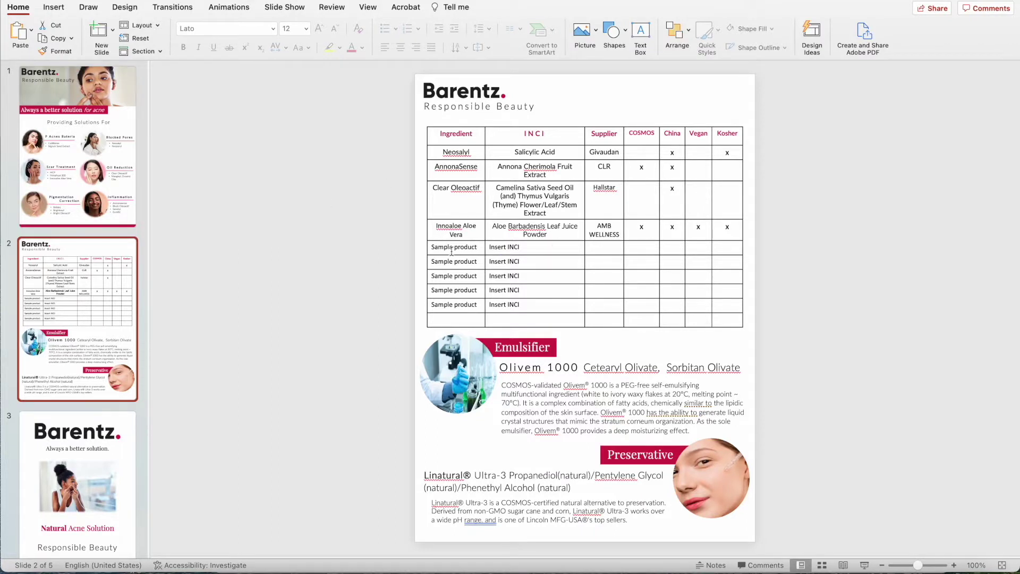
# - Try retyping the Salicylic Acid cell, then undo the change
pyautogui.click(521, 154)
pyautogui.tripleClick(522, 154)
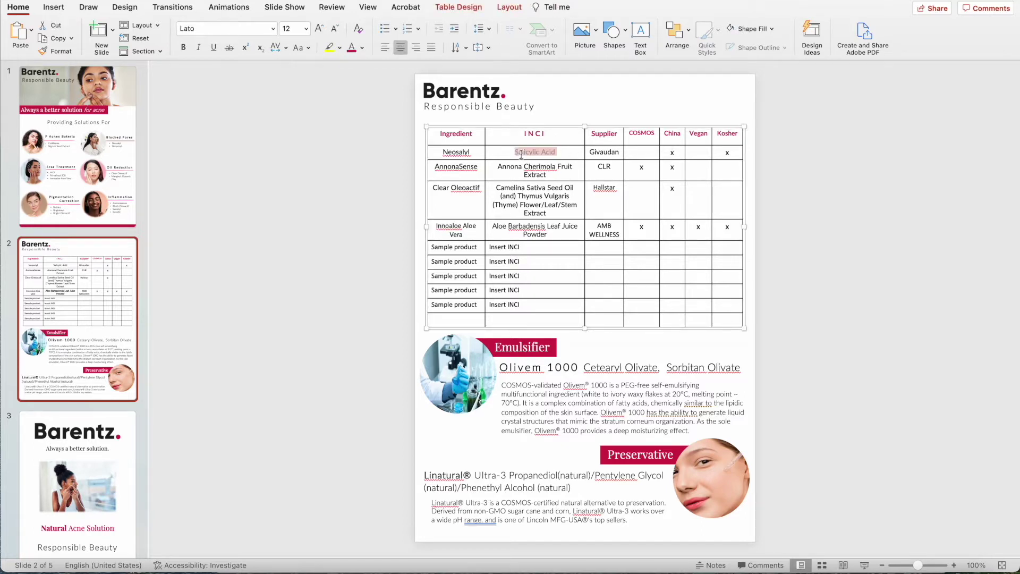
pyautogui.write('ne')
pyautogui.press('super+z')
pyautogui.press('super+z')
pyautogui.press('super+z')
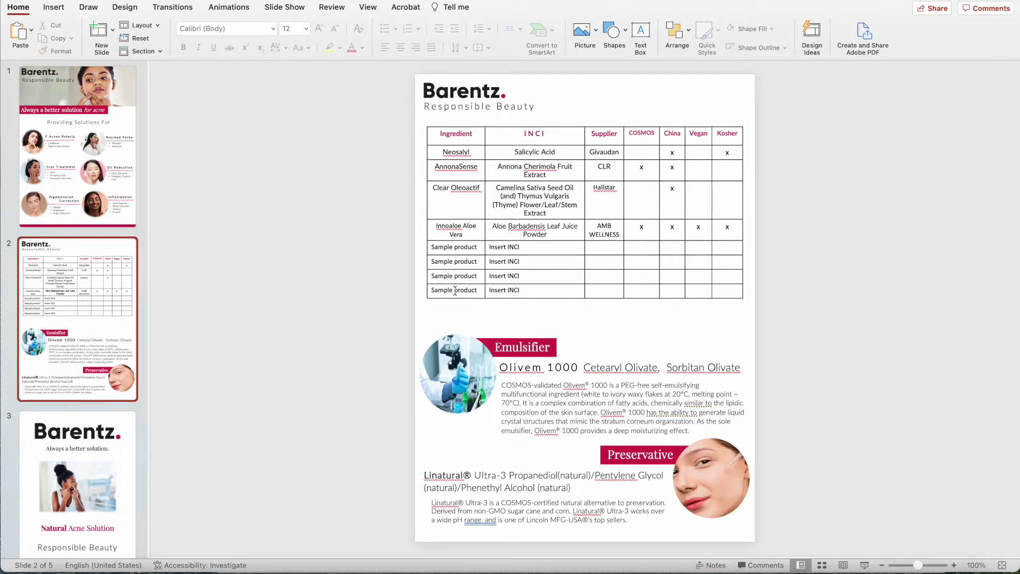
# - Insert a row below the table's last row and enter 'Sample' in its first cell
pyautogui.click(526, 289)
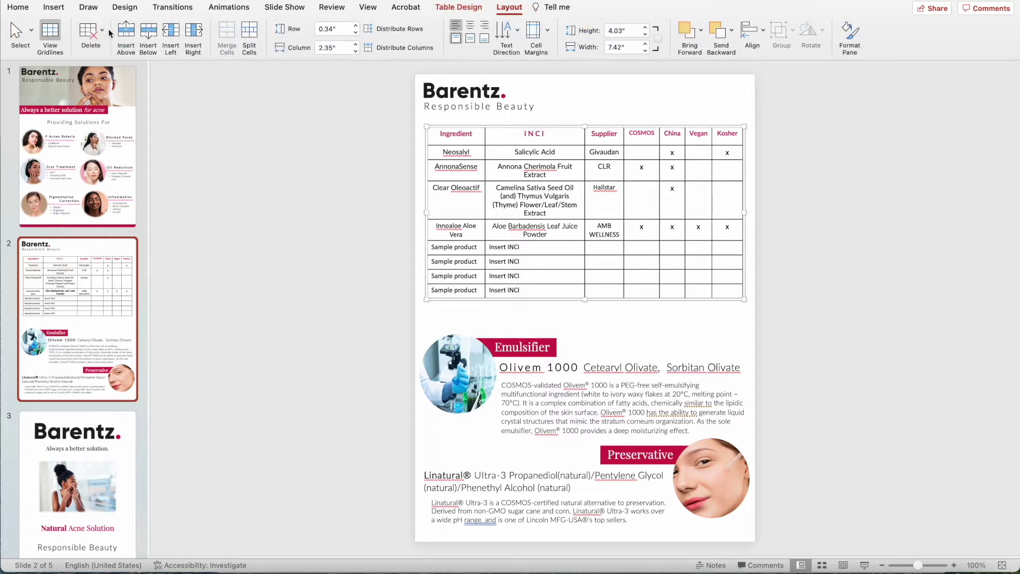
pyautogui.click(148, 39)
pyautogui.click(451, 304)
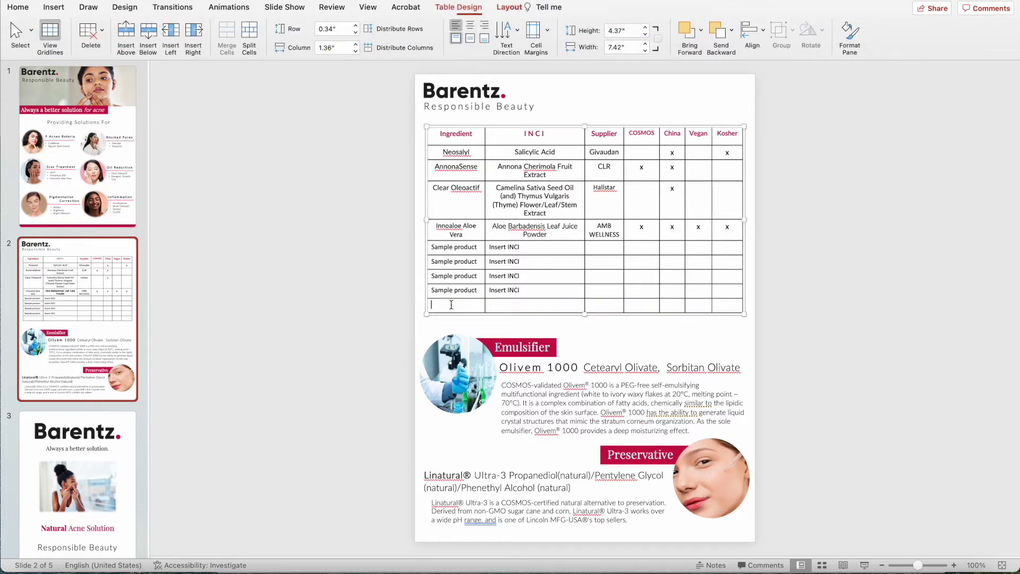
pyautogui.write('Sample')
pyautogui.click(346, 302)
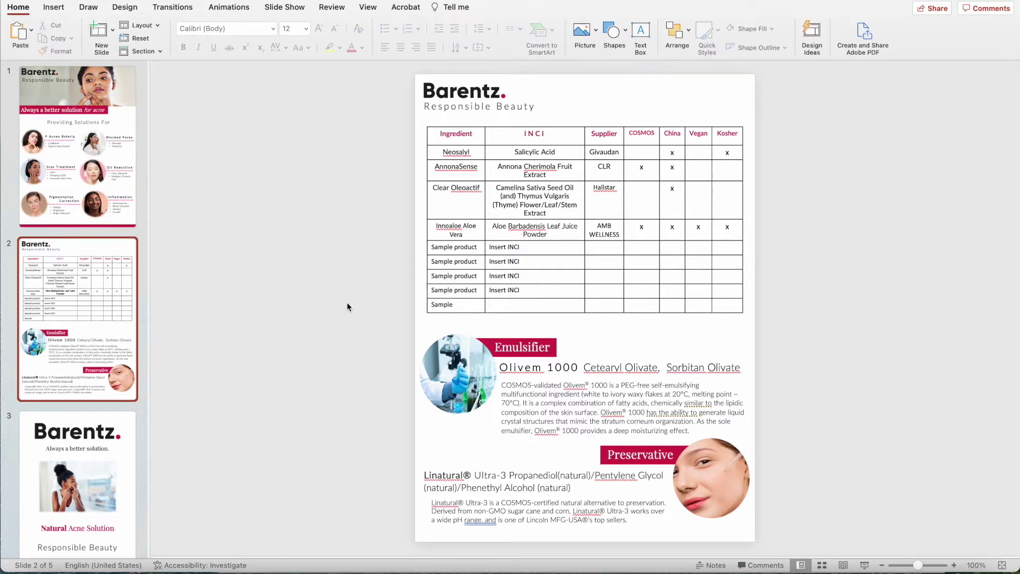
# - Delete the extra blank row at the bottom of the table
pyautogui.click(500, 306)
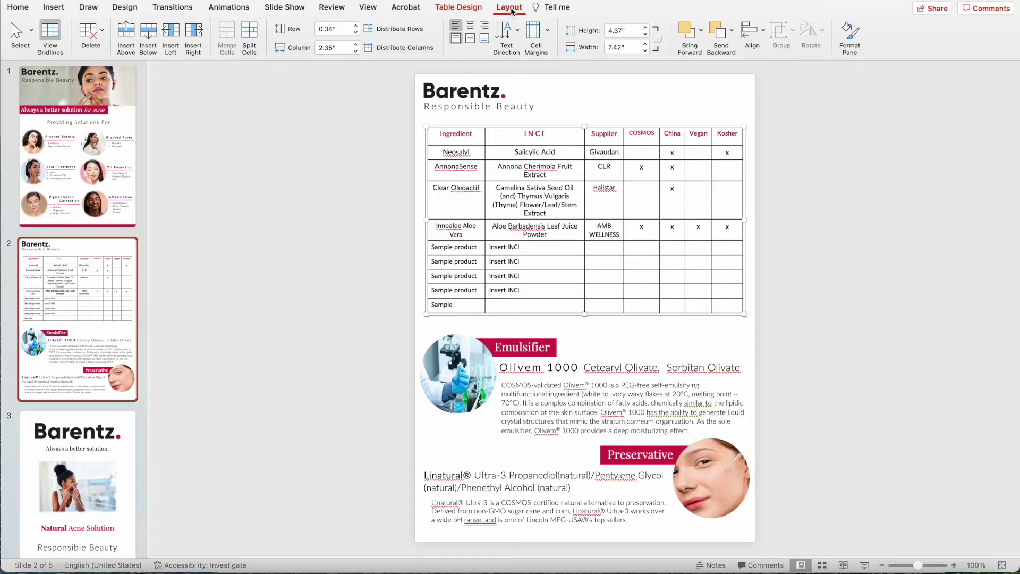
pyautogui.click(101, 32)
pyautogui.click(113, 64)
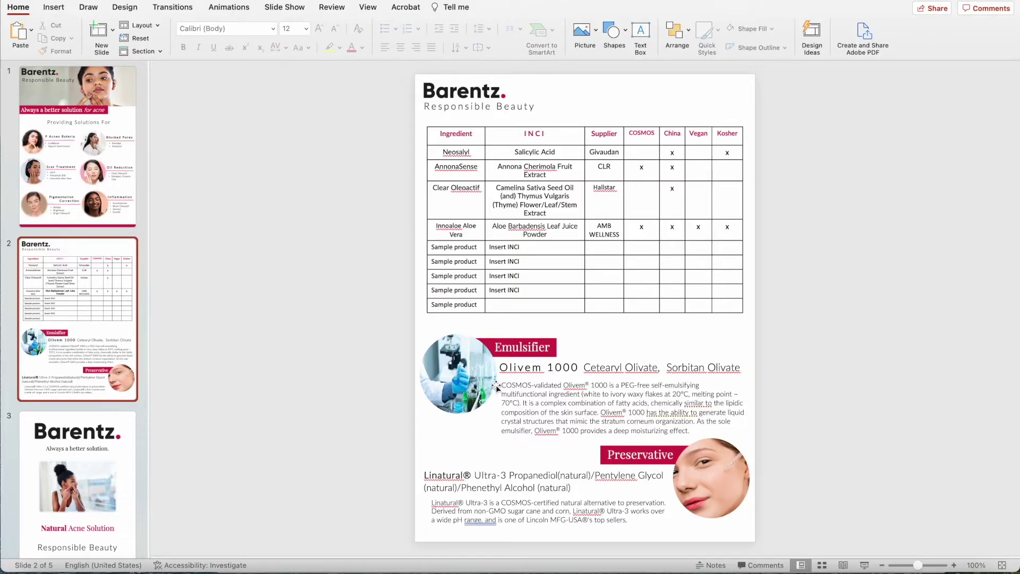
# - Try retitling the Olivem 1000 line as 'Change', then undo the edit
pyautogui.click(511, 349)
pyautogui.doubleClick(512, 348)
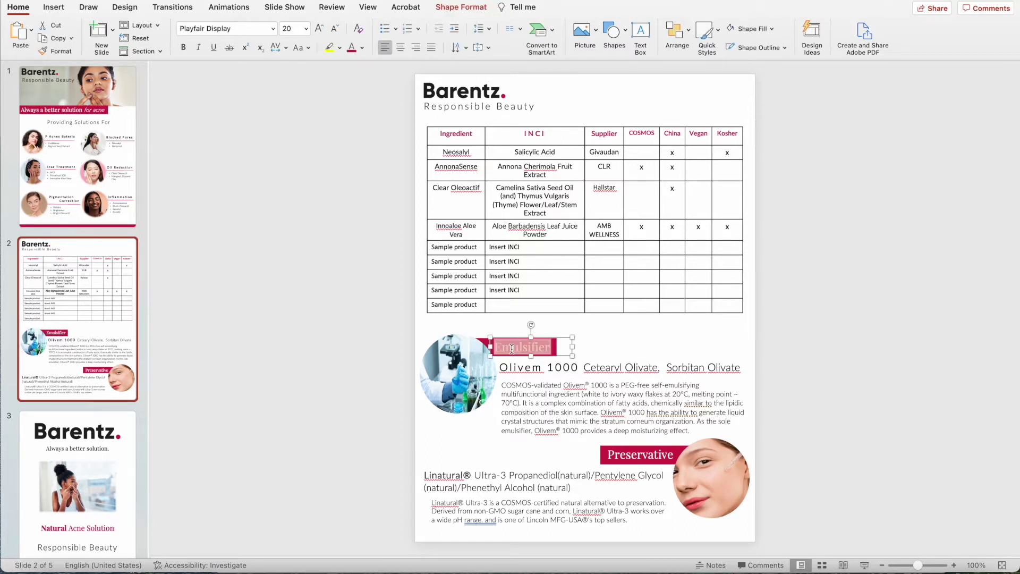
pyautogui.press('Escape')
pyautogui.press('Escape')
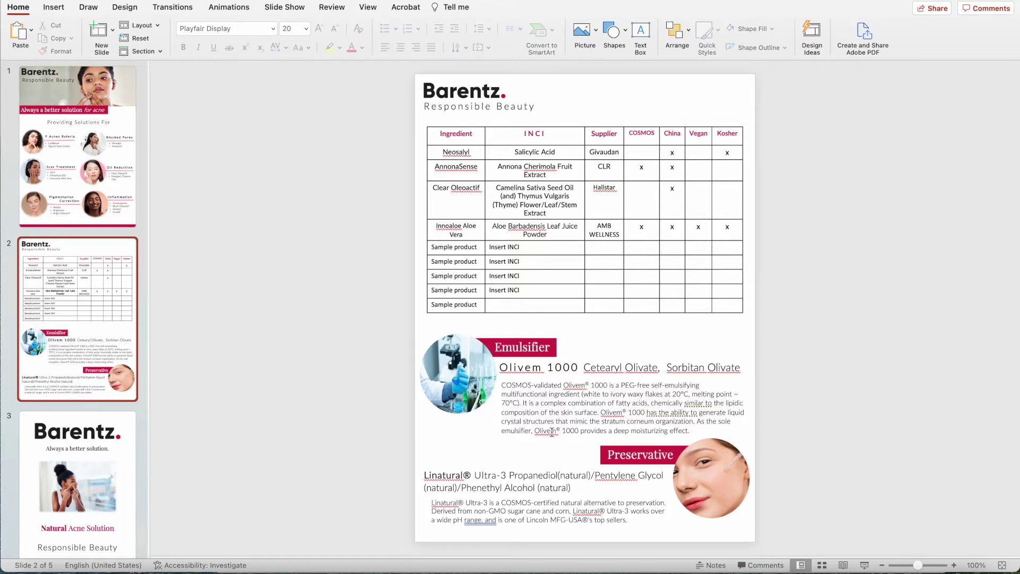
pyautogui.click(533, 367)
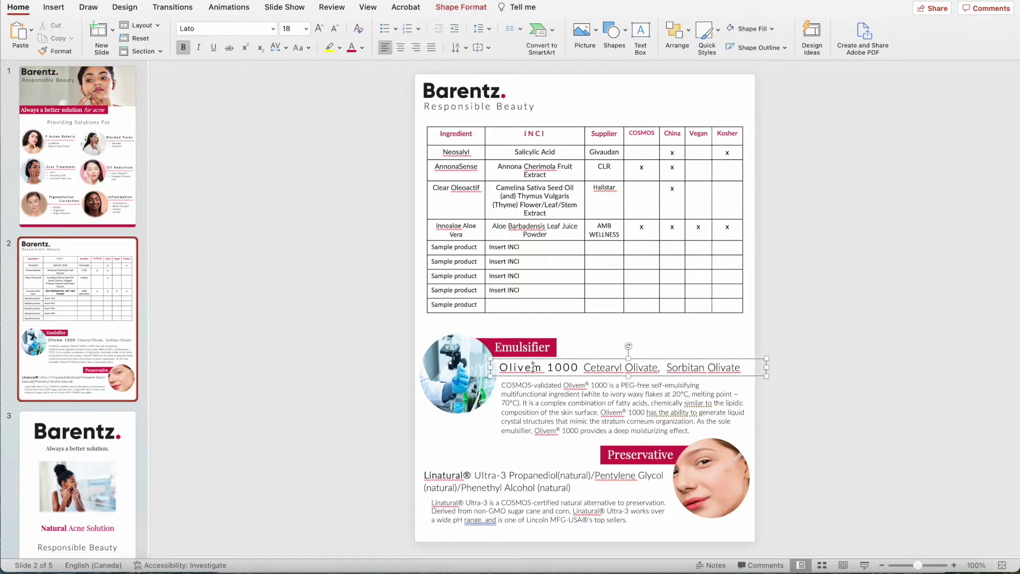
pyautogui.tripleClick(533, 367)
pyautogui.write('Change')
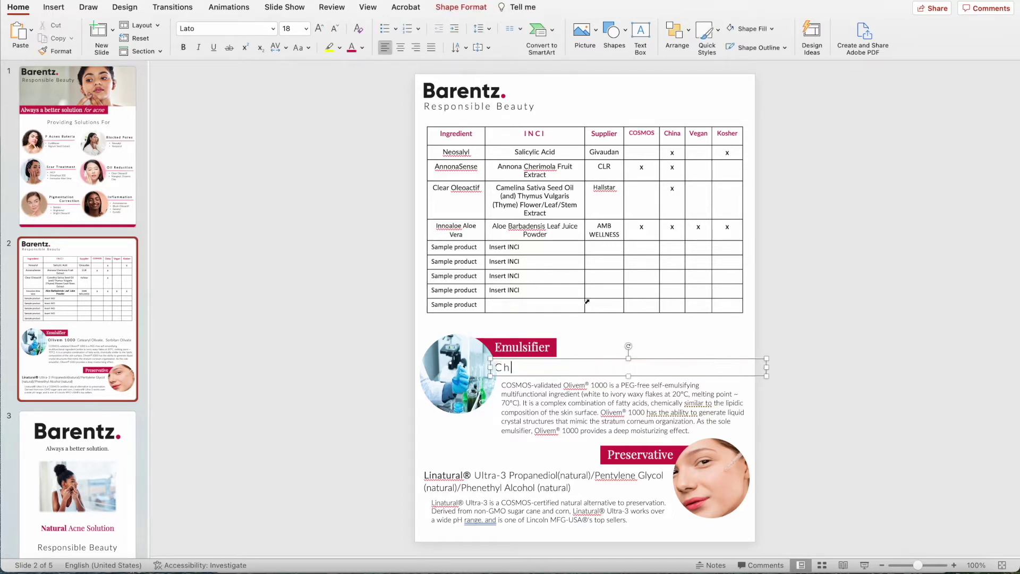
pyautogui.click(326, 309)
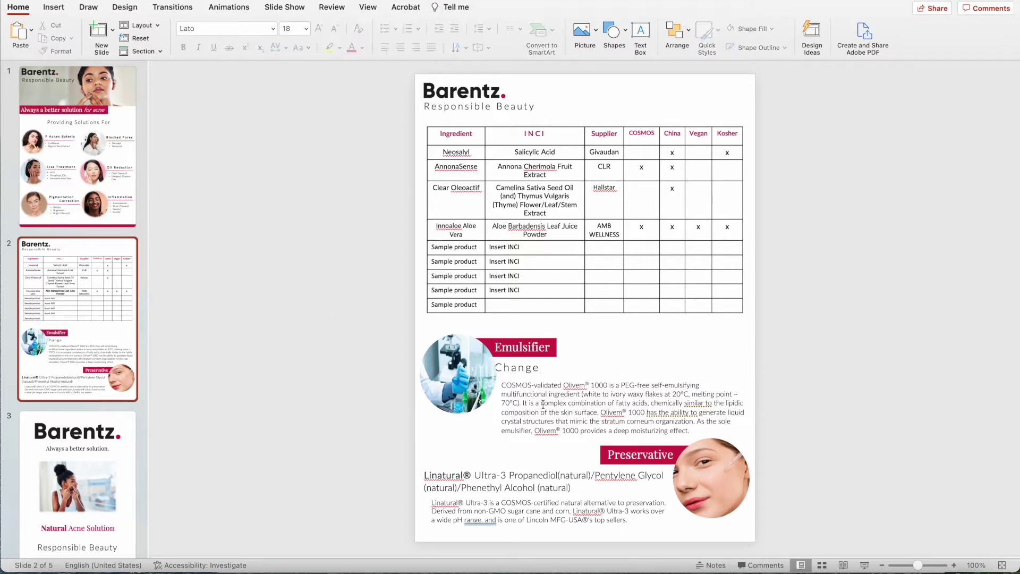
pyautogui.click(520, 371)
pyautogui.moveTo(570, 356); pyautogui.dragTo(576, 357)
pyautogui.press('super+z')
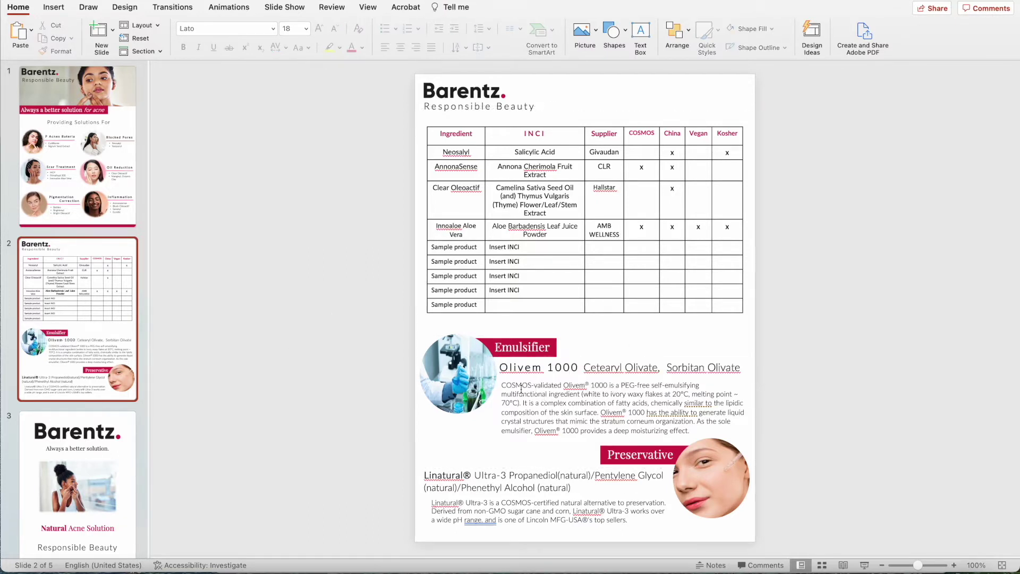
# - Replace the Olivem 1000 description with 'New', then undo to restore the original paragraph
pyautogui.click(515, 387)
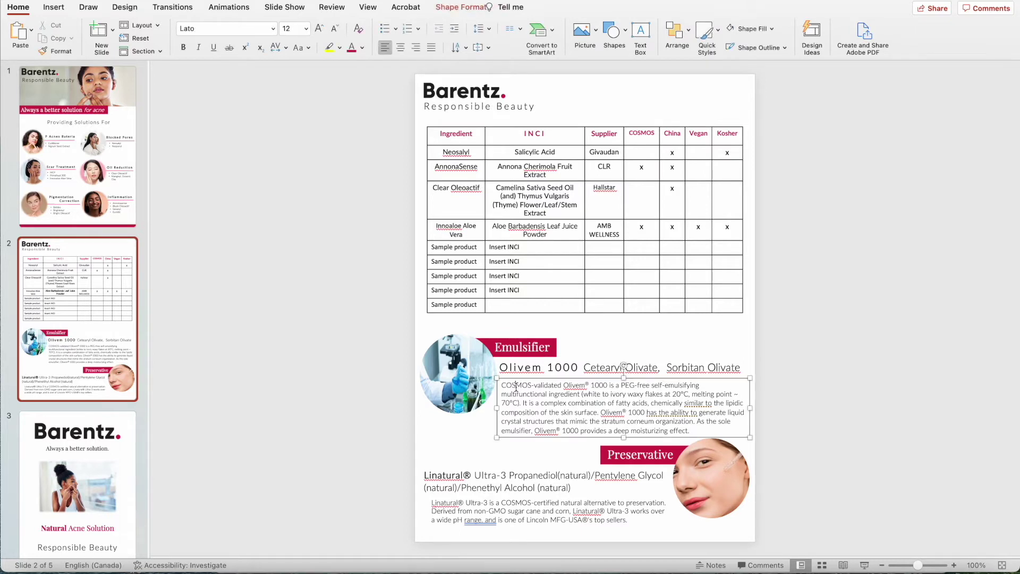
pyautogui.tripleClick(515, 387)
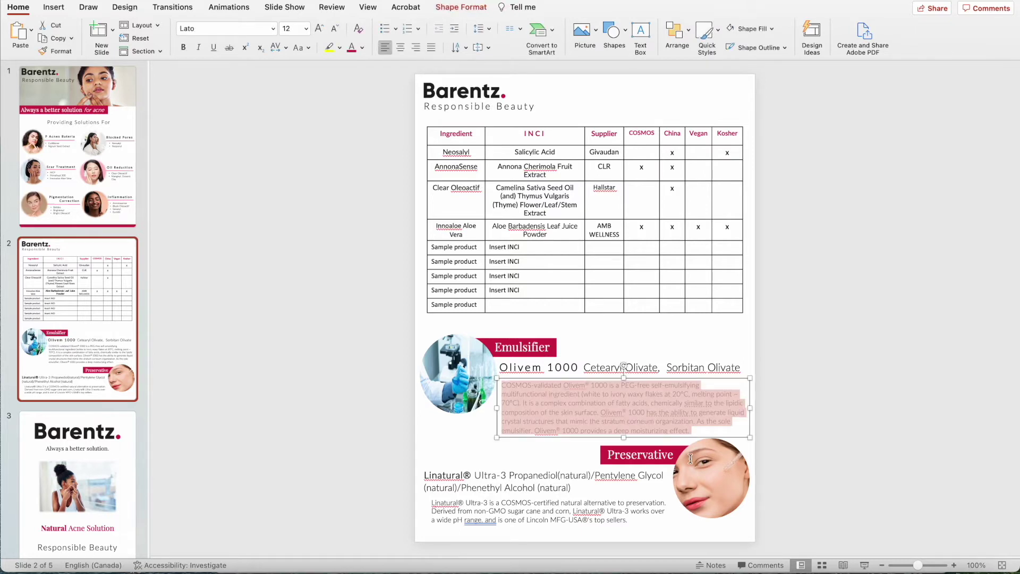
pyautogui.press('BackSpace')
pyautogui.write('New')
pyautogui.press('super+z')
pyautogui.press('super+z')
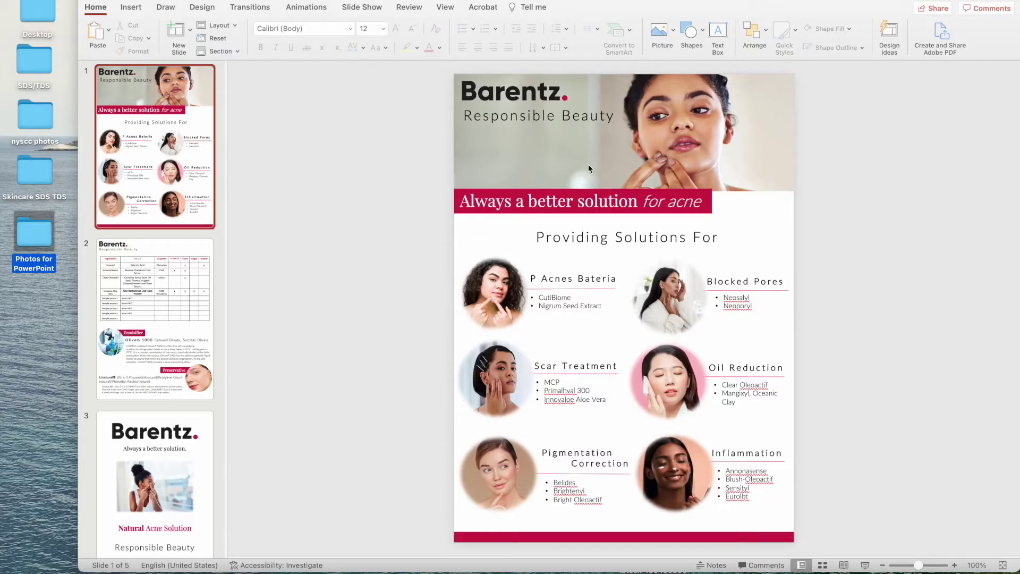
# - Place banner 1.jpg from the Photos for PowerPoint folder onto slide 1 under the header
pyautogui.click(697, 128)
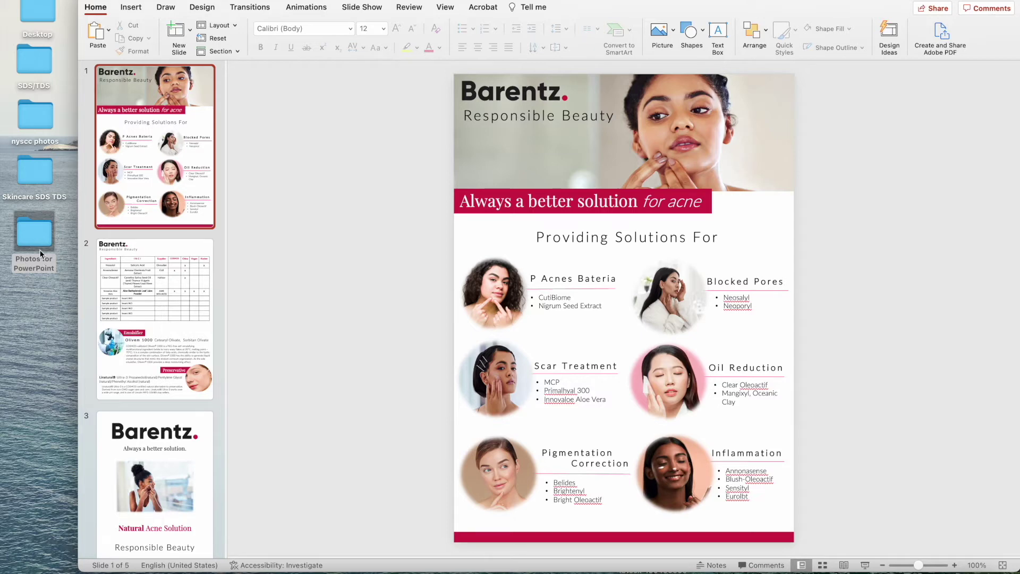
pyautogui.doubleClick(33, 240)
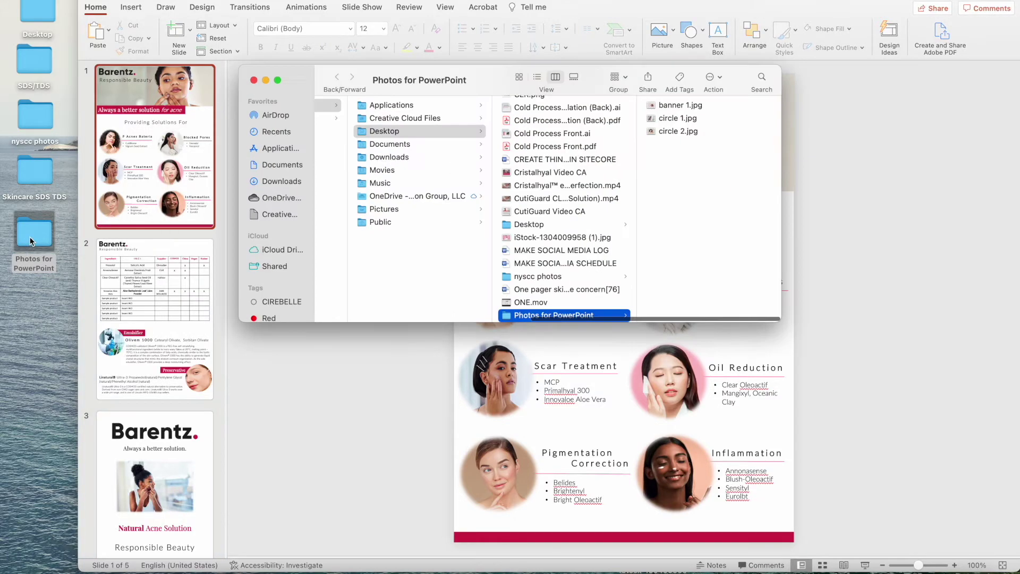
pyautogui.click(484, 105)
pyautogui.moveTo(483, 105); pyautogui.dragTo(843, 129)
pyautogui.moveTo(641, 329); pyautogui.dragTo(642, 317)
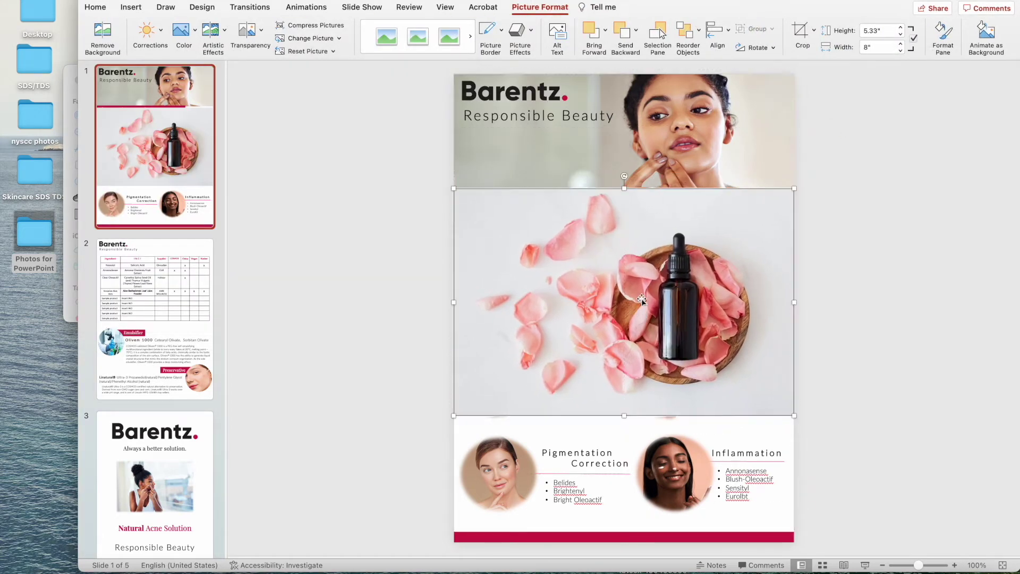
# - Crop the top and bottom off the rose-petal image
pyautogui.click(803, 31)
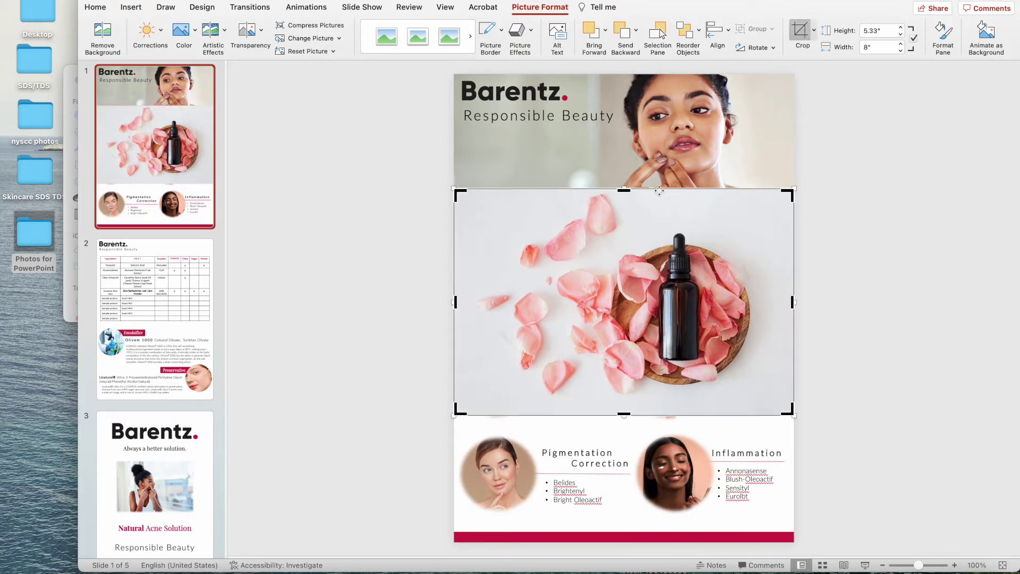
pyautogui.moveTo(624, 189); pyautogui.dragTo(627, 231)
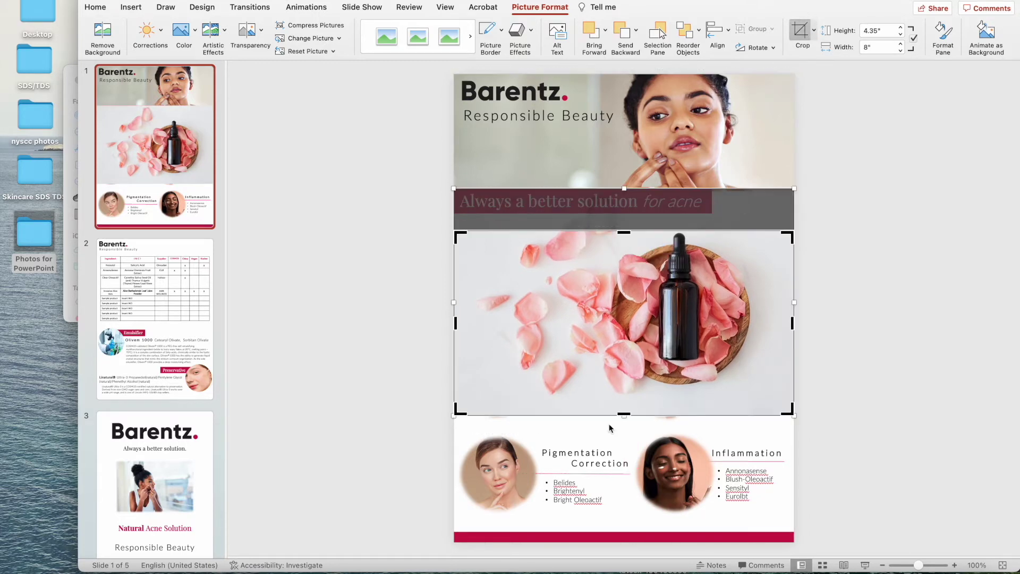
pyautogui.moveTo(621, 417); pyautogui.dragTo(625, 361)
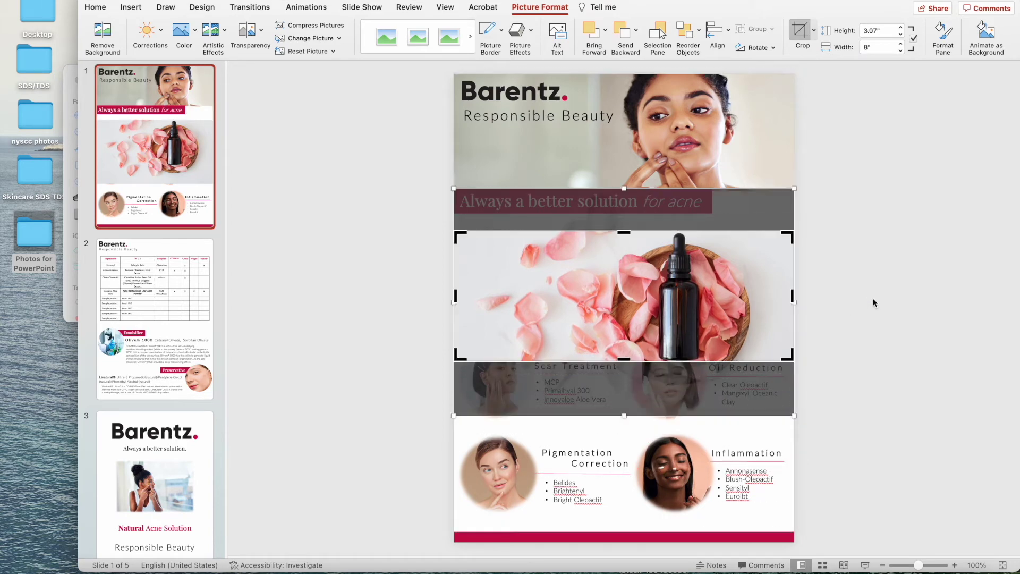
pyautogui.click(848, 287)
# - Delete the old header photo, move the rose image to the top and send it to back
pyautogui.click(736, 161)
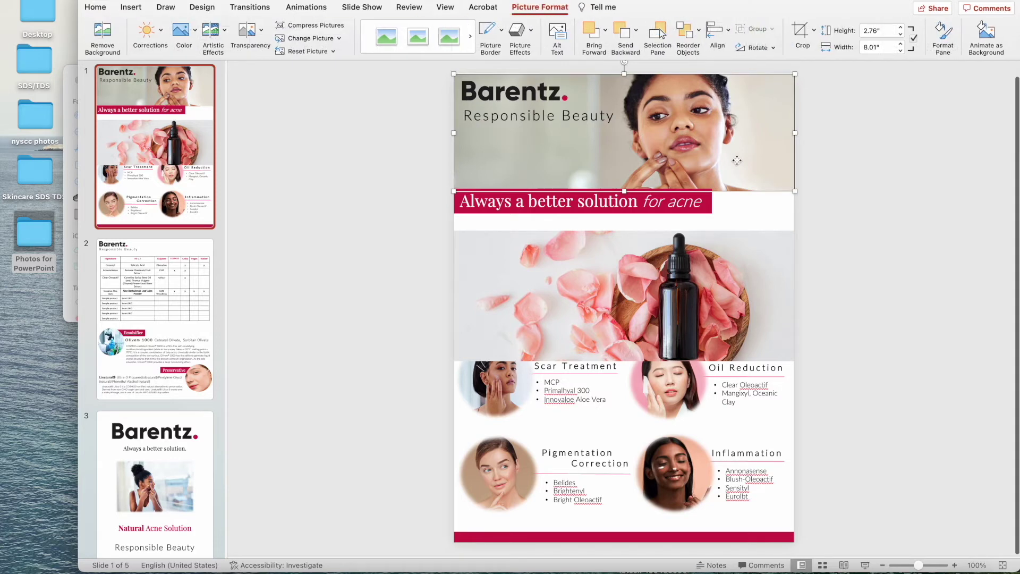
pyautogui.press('Delete')
pyautogui.moveTo(732, 291); pyautogui.dragTo(735, 134)
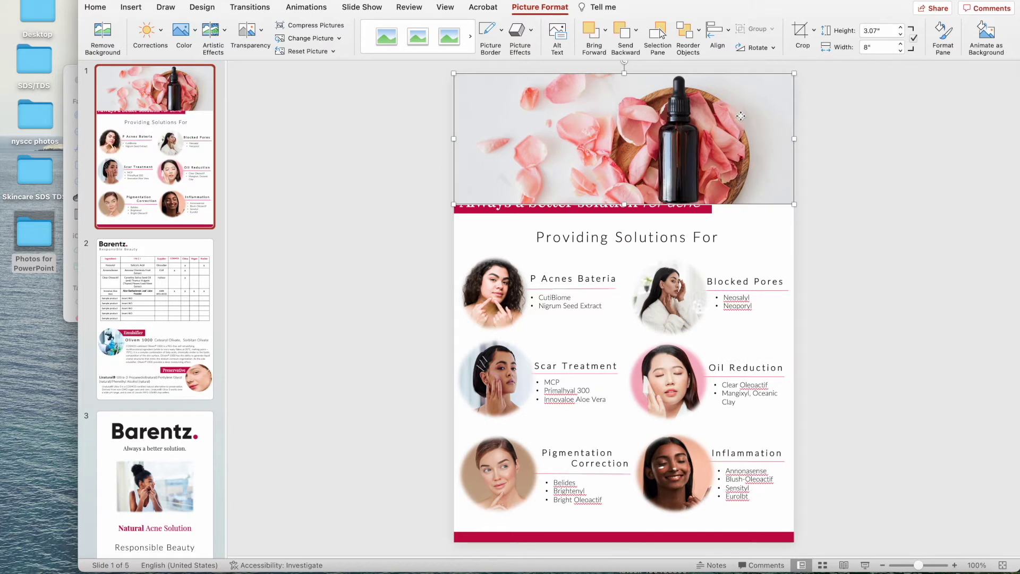
pyautogui.rightClick(740, 115)
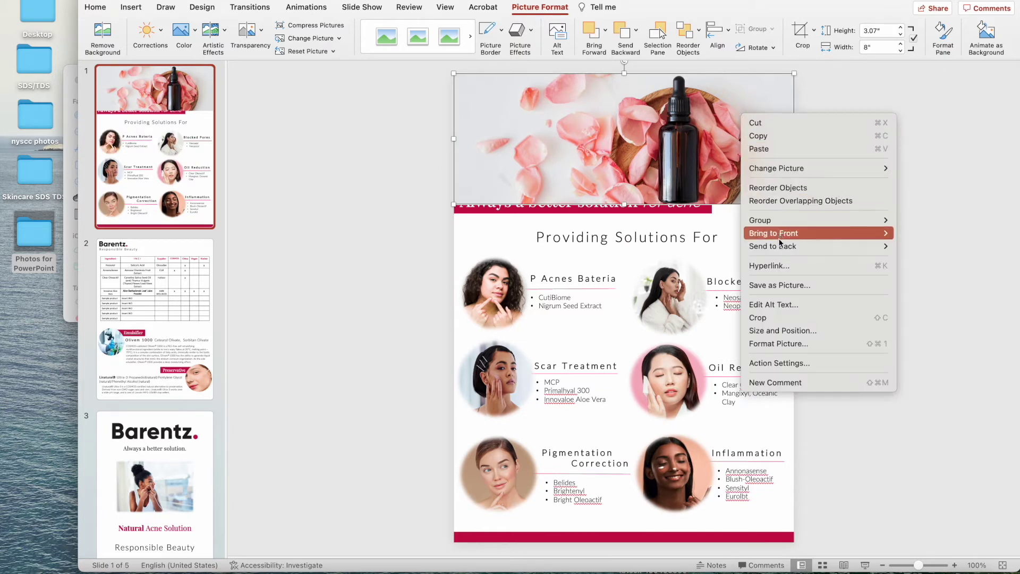
pyautogui.moveTo(781, 248)
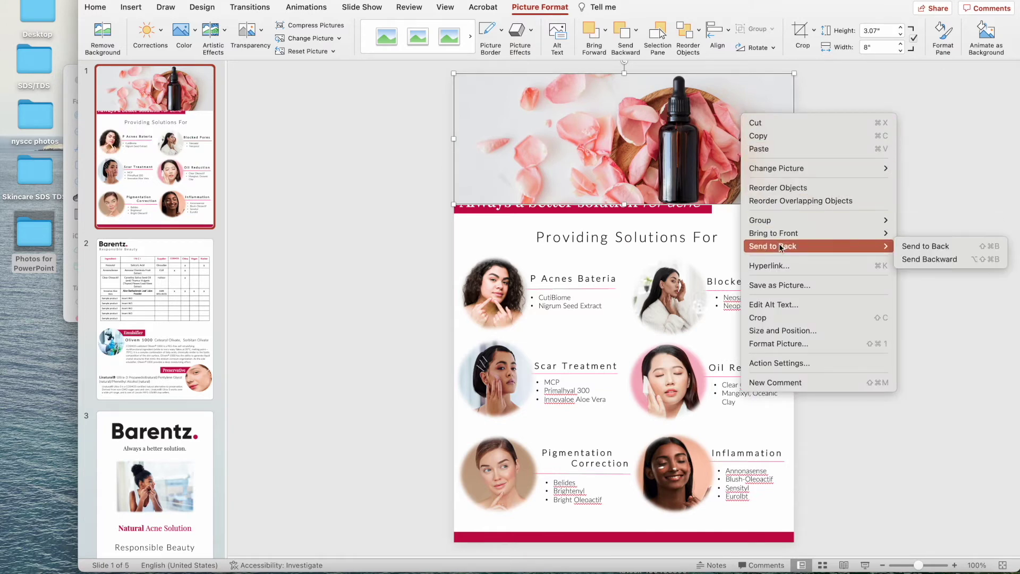
pyautogui.click(907, 247)
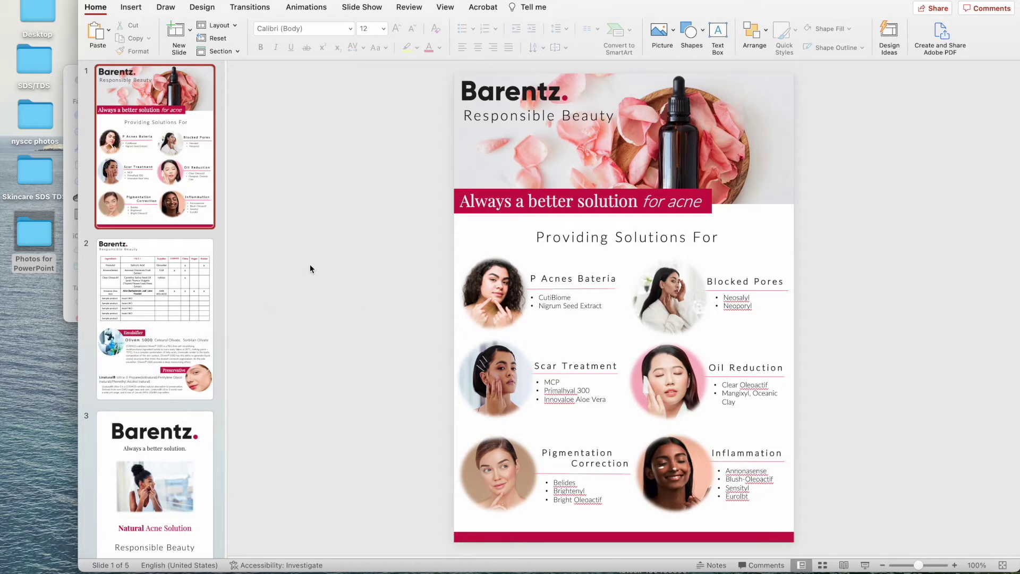
# - Place circle 1.jpg on slide 1 and apply the Soft Edge Oval picture style
pyautogui.doubleClick(33, 240)
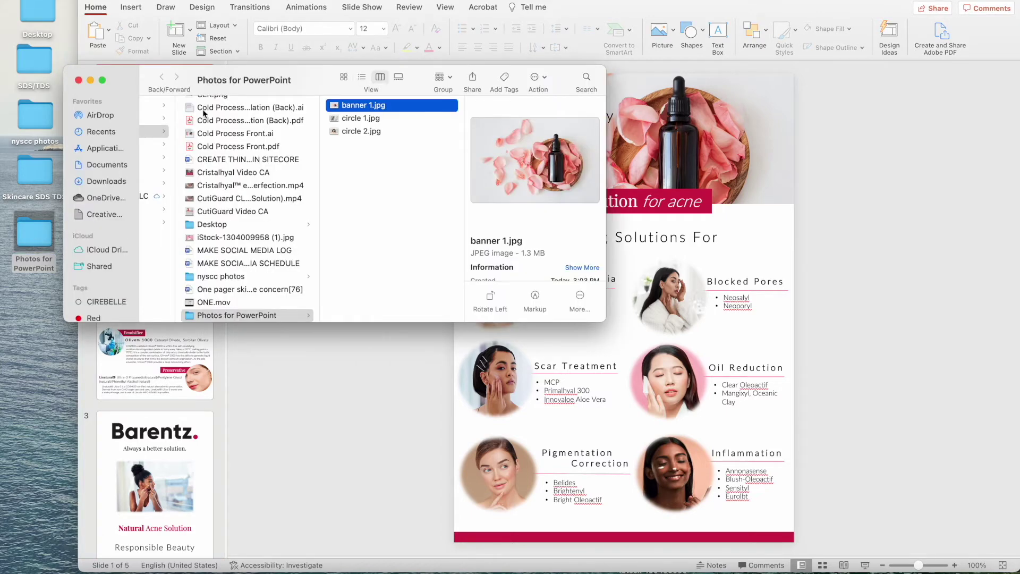
pyautogui.click(349, 120)
pyautogui.moveTo(349, 120); pyautogui.dragTo(343, 381)
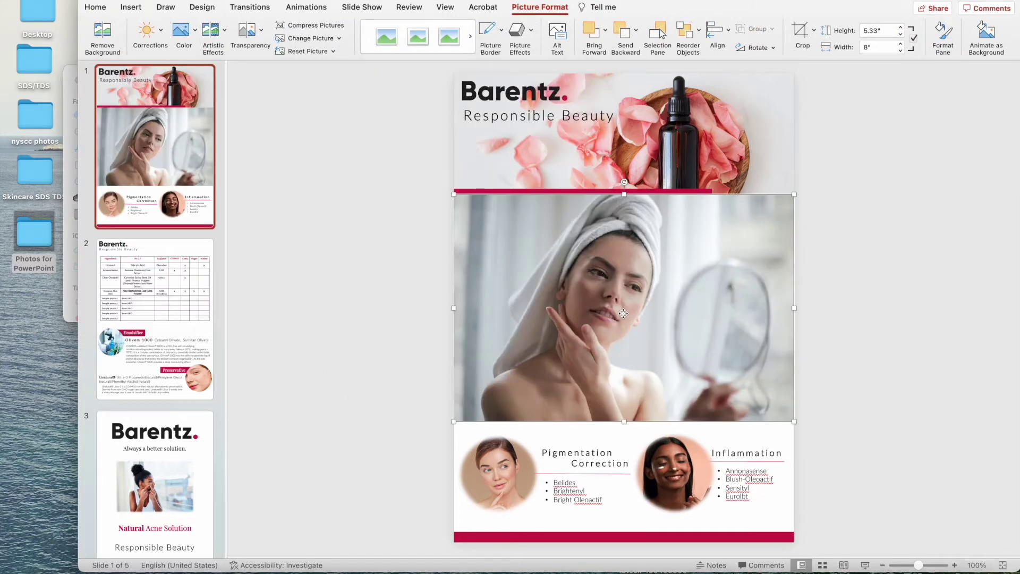
pyautogui.doubleClick(623, 313)
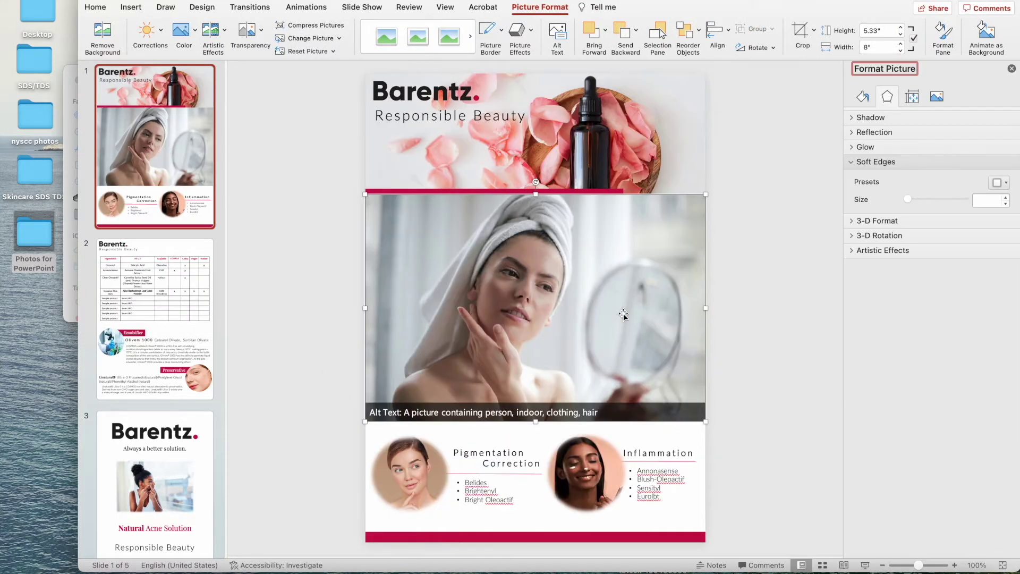
pyautogui.click(418, 56)
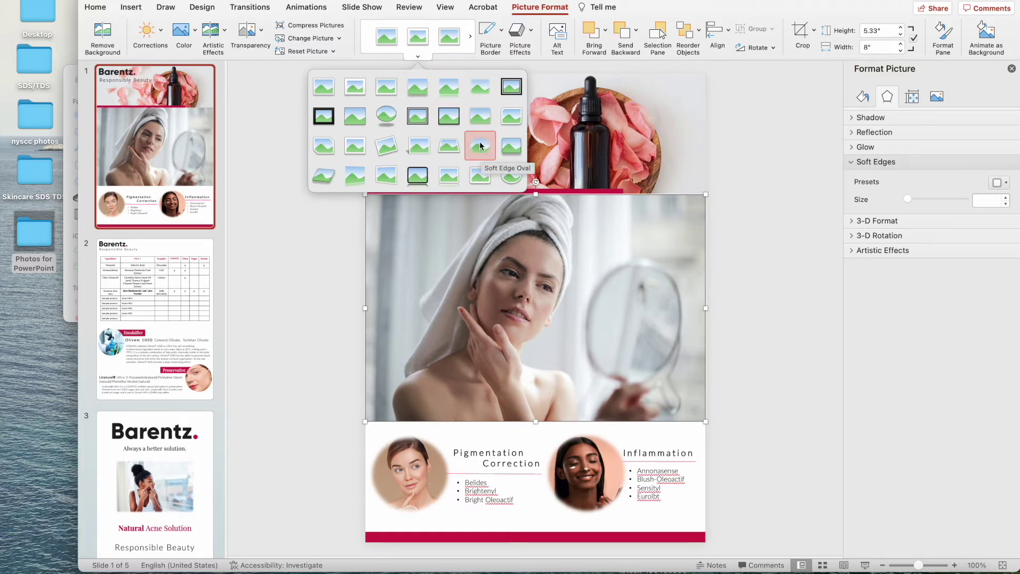
pyautogui.click(481, 146)
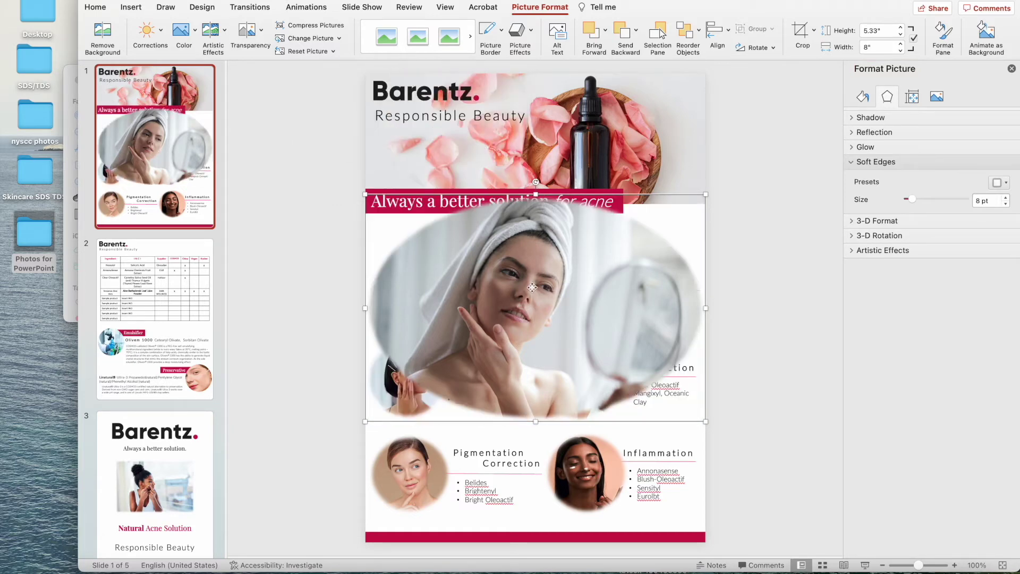
# - Crop the towel photo into a circle and shrink it to portrait size
pyautogui.click(801, 32)
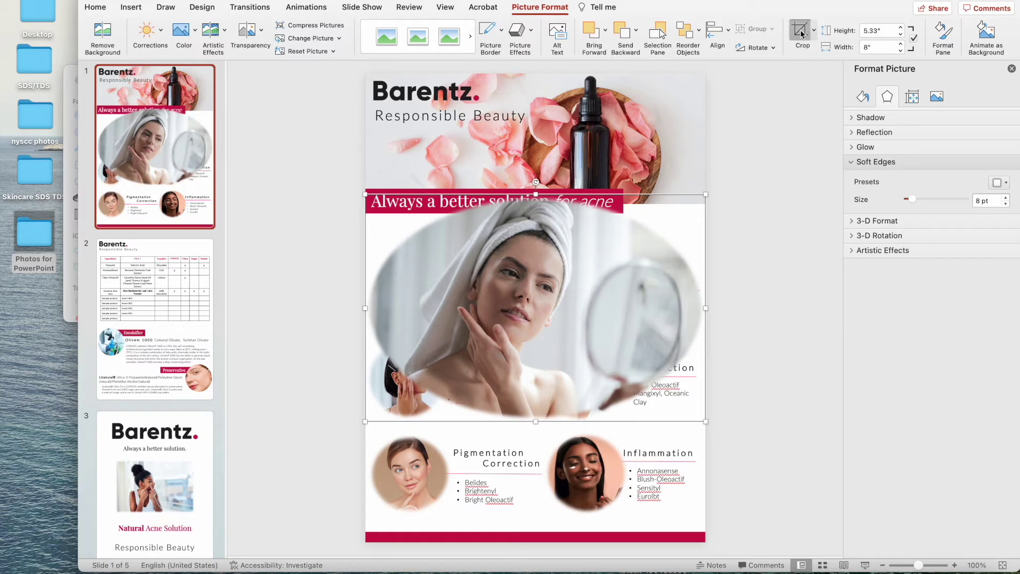
pyautogui.moveTo(704, 308); pyautogui.dragTo(496, 281)
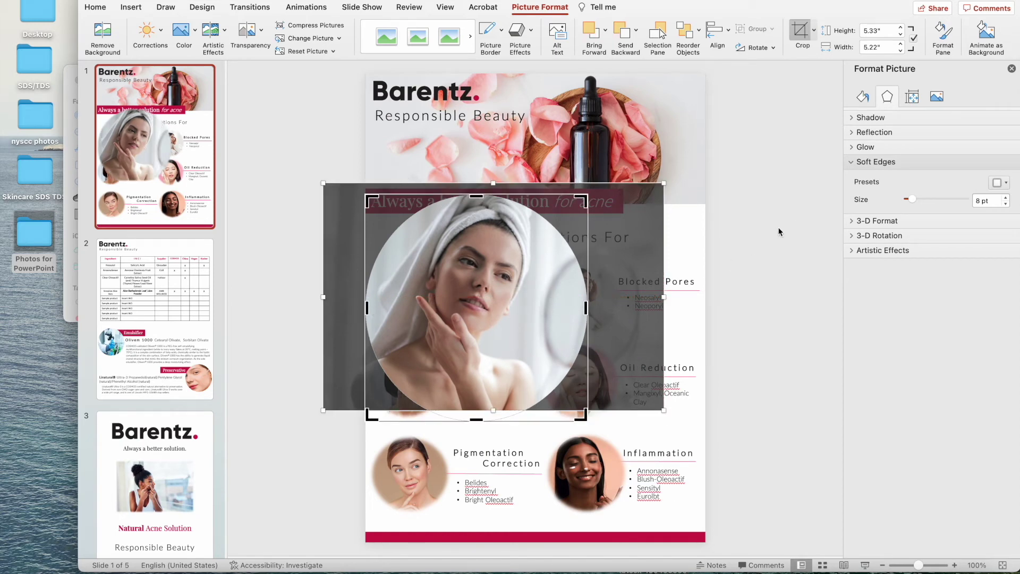
pyautogui.click(784, 246)
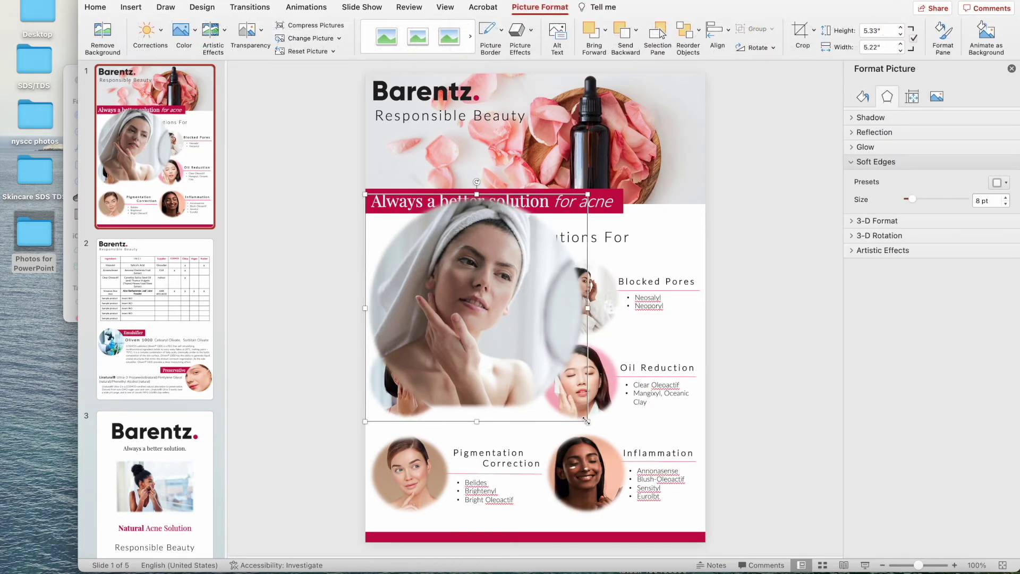
pyautogui.moveTo(587, 421); pyautogui.dragTo(436, 268)
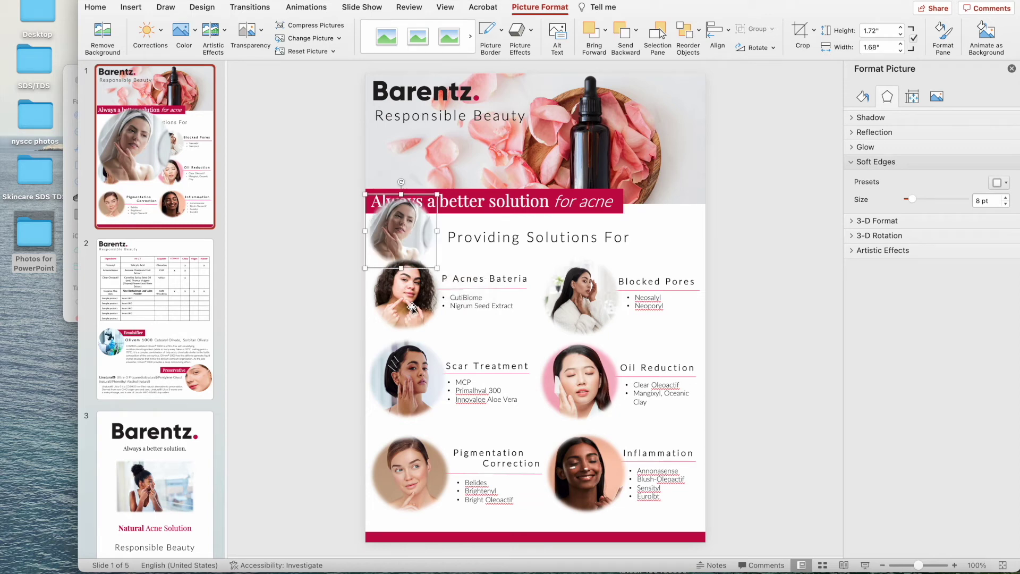
# - Delete the curly-haired woman portrait and move the towel photo into its spot
pyautogui.click(412, 301)
pyautogui.press('Delete')
pyautogui.moveTo(399, 239); pyautogui.dragTo(407, 296)
pyautogui.click(768, 312)
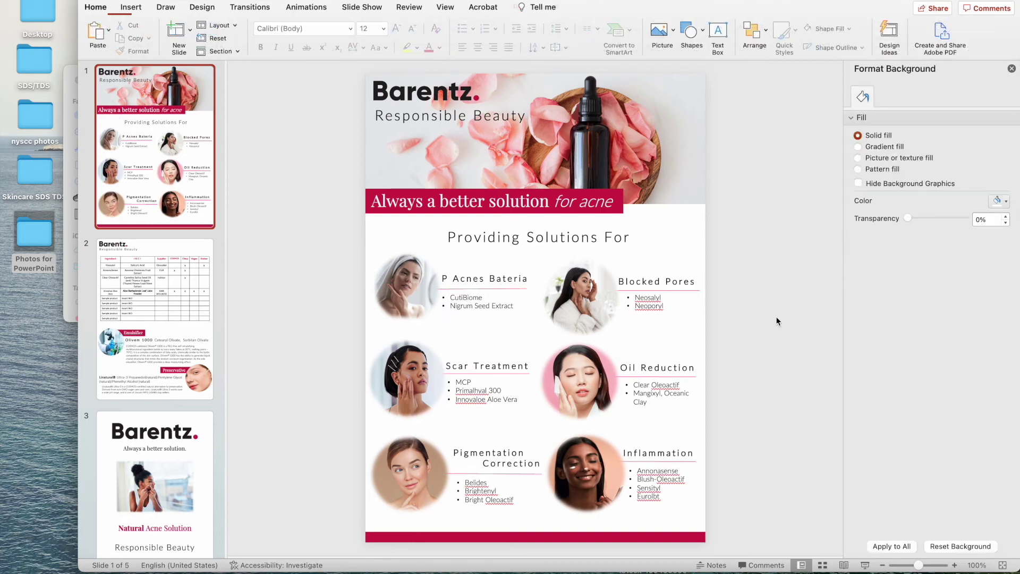